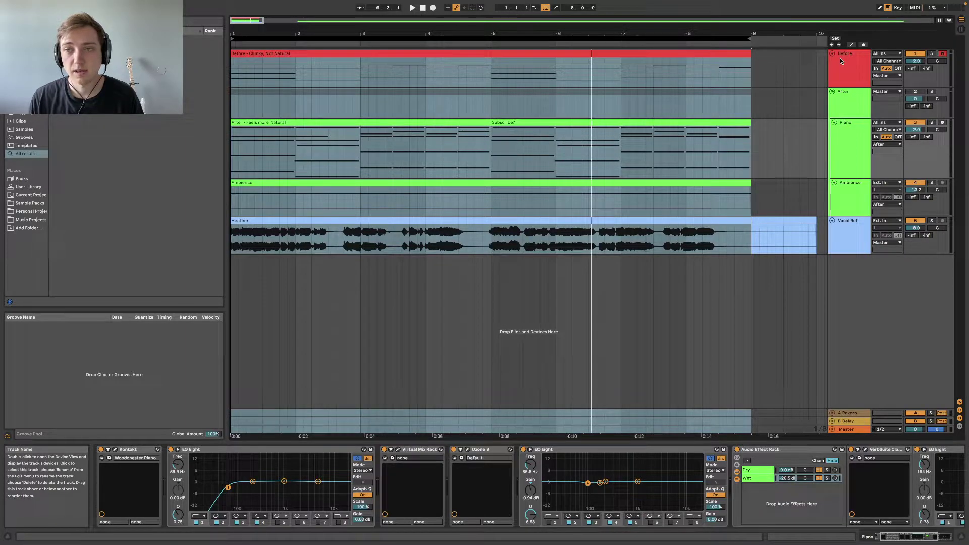
# Show the Before track's Grand Piano chain, start playback, and extend the loop end past bar 9.
pyautogui.click(858, 135)
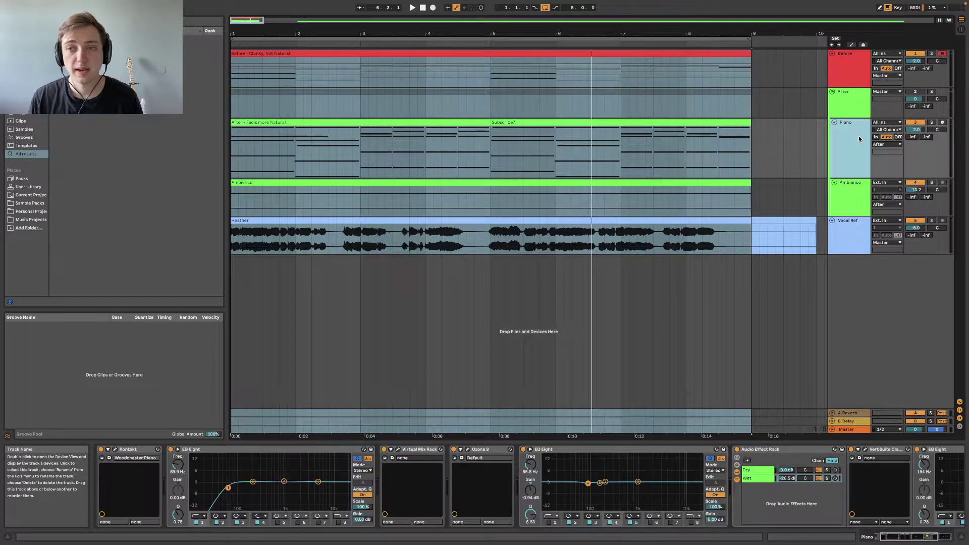
pyautogui.click(849, 71)
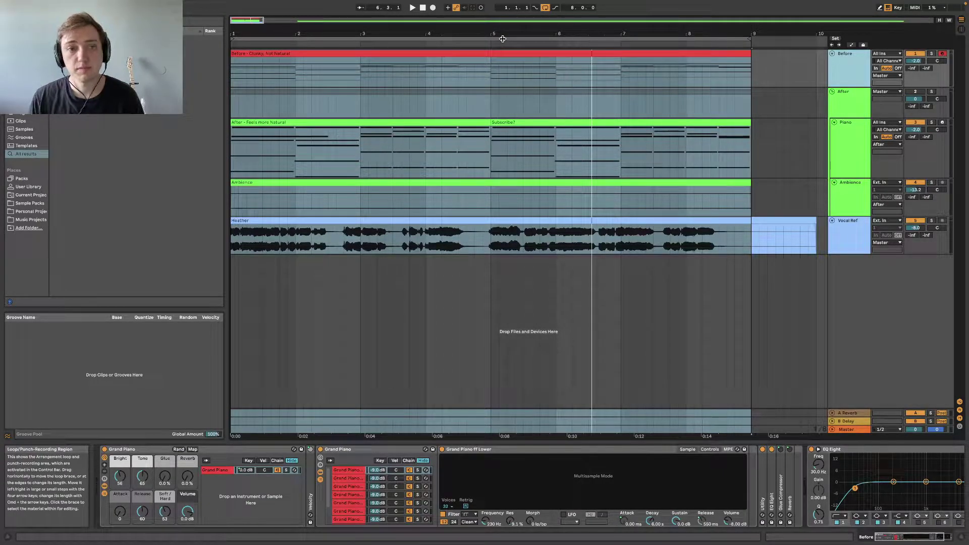
pyautogui.press('space')
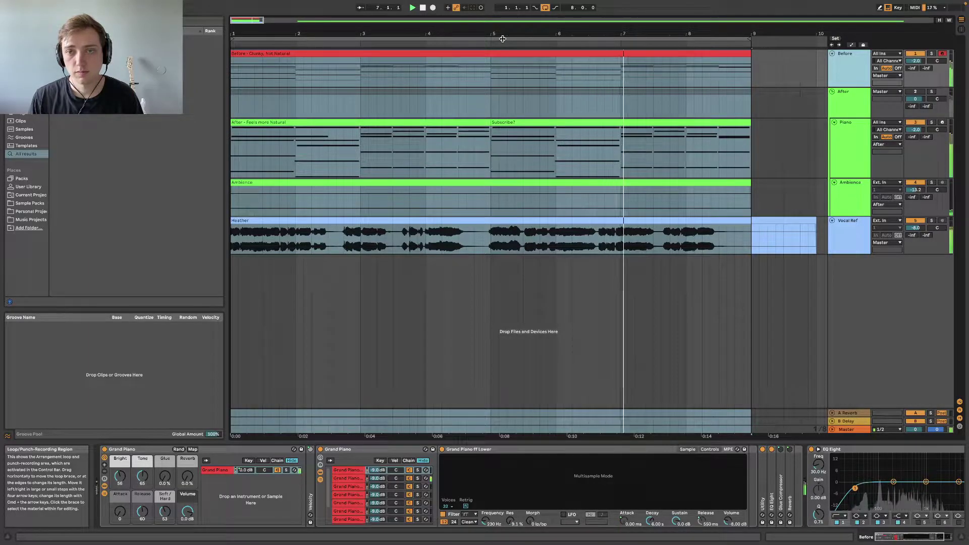
pyautogui.moveTo(752, 38); pyautogui.dragTo(808, 42)
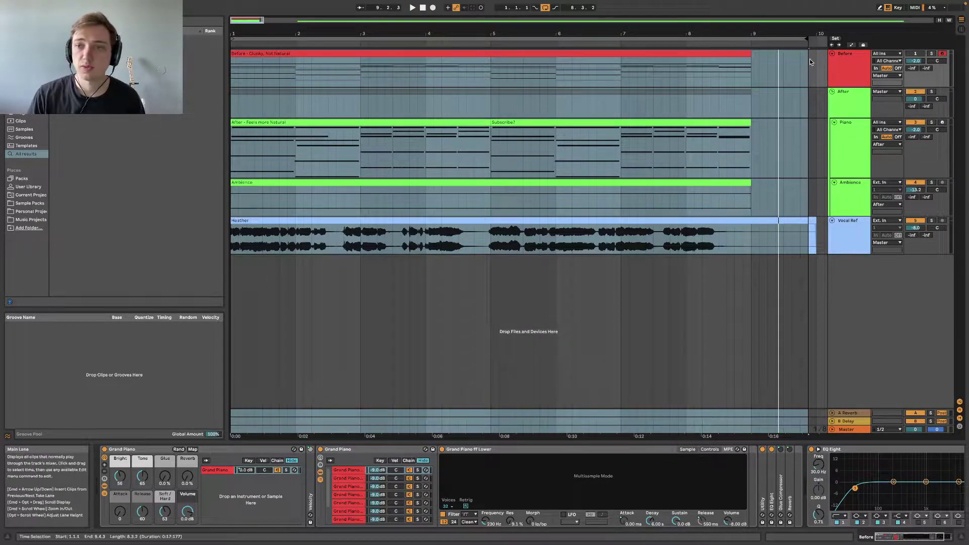
# Activate the After track, play to compare, then show the Piano track's Kontakt and EQ Eight devices.
pyautogui.click(915, 92)
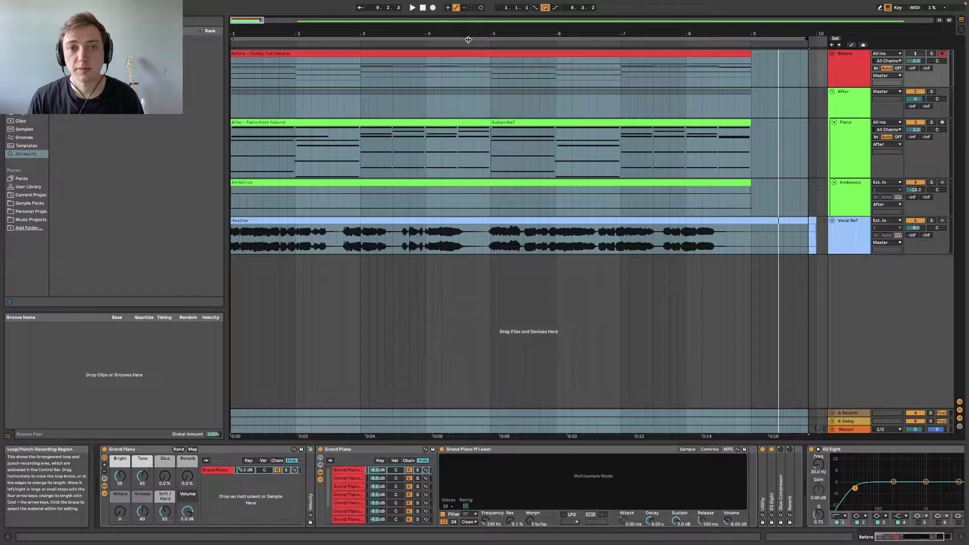
pyautogui.press('space')
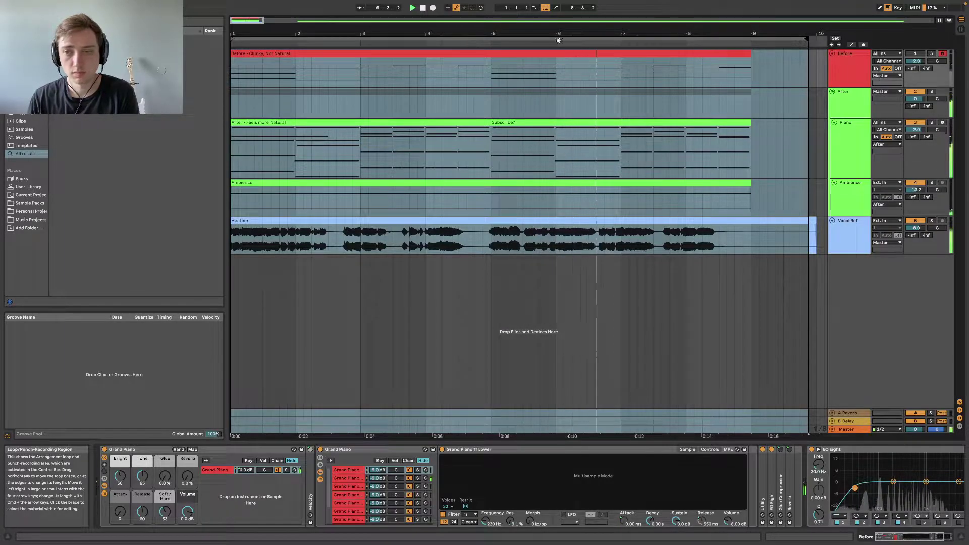
pyautogui.click(867, 145)
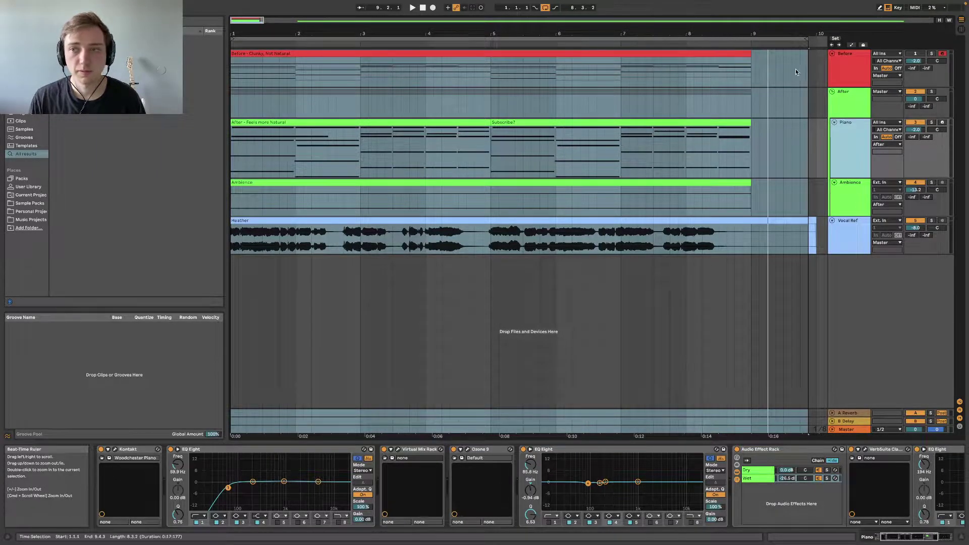
# Display the Before track's Grand Piano chain, ending in EQ Eight, in the Device View.
pyautogui.click(849, 74)
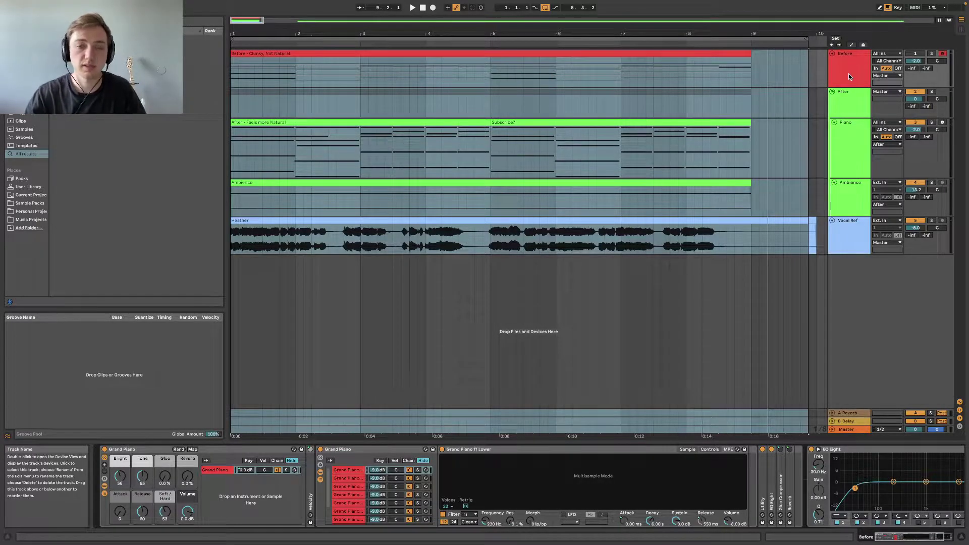
# Open the Before clip and enlarge the note editor and its velocity lane.
pyautogui.click(415, 55)
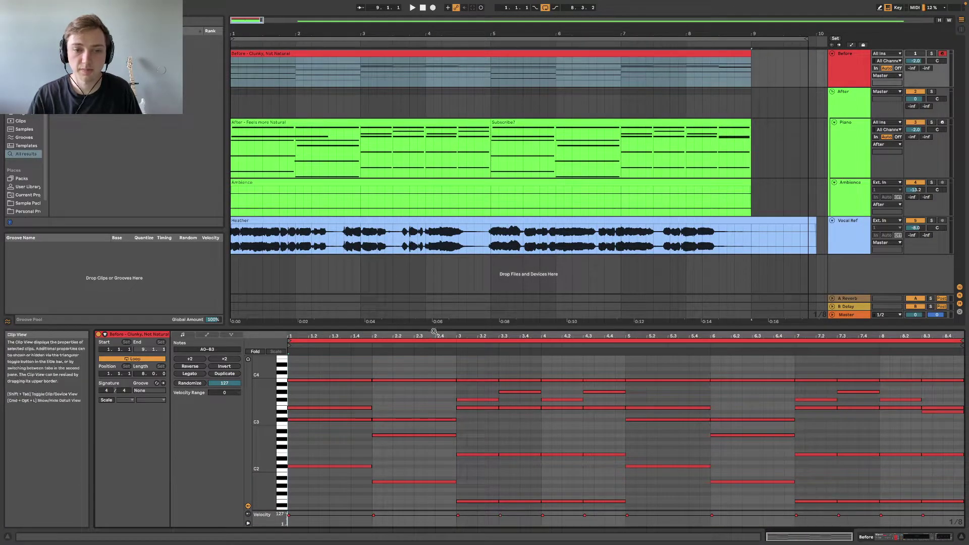
pyautogui.moveTo(435, 329); pyautogui.dragTo(435, 223)
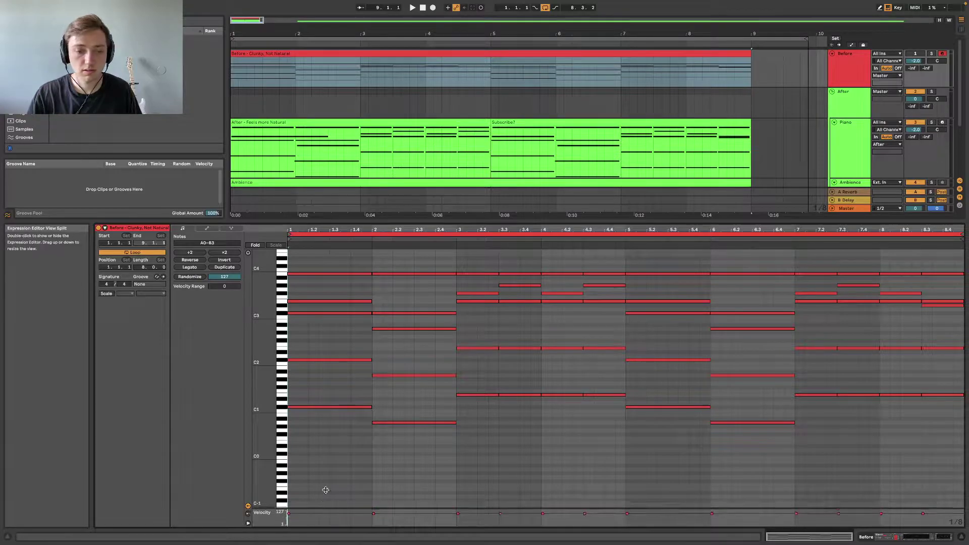
pyautogui.moveTo(318, 511); pyautogui.dragTo(328, 365)
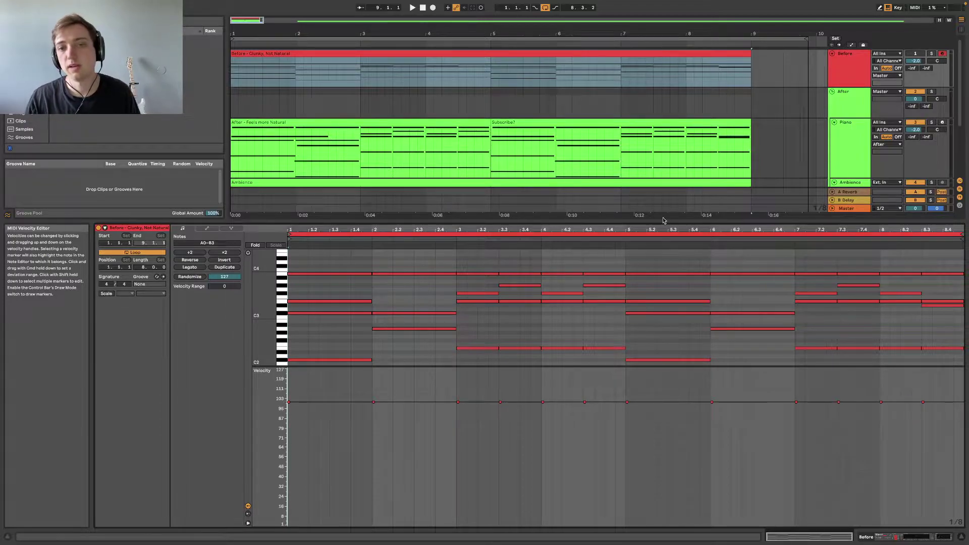
# Open the After clip, resize the velocity lane slightly, and select velocity markers and the C#3 note.
pyautogui.click(359, 121)
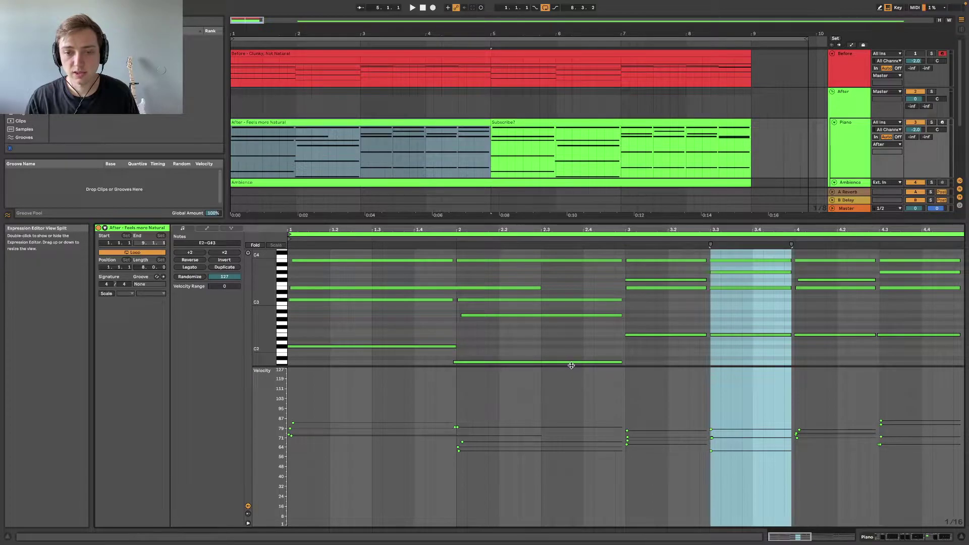
pyautogui.moveTo(571, 367); pyautogui.dragTo(571, 384)
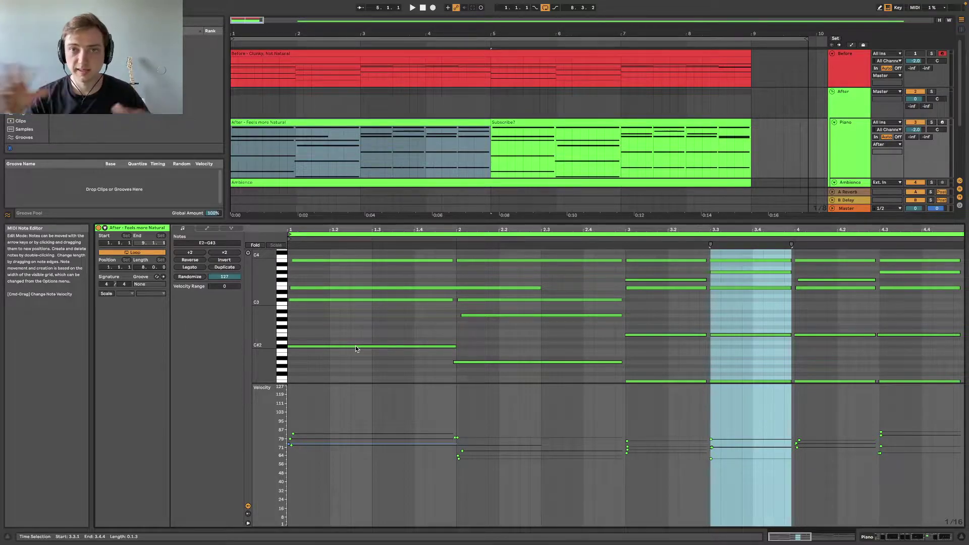
pyautogui.moveTo(332, 405); pyautogui.dragTo(753, 462)
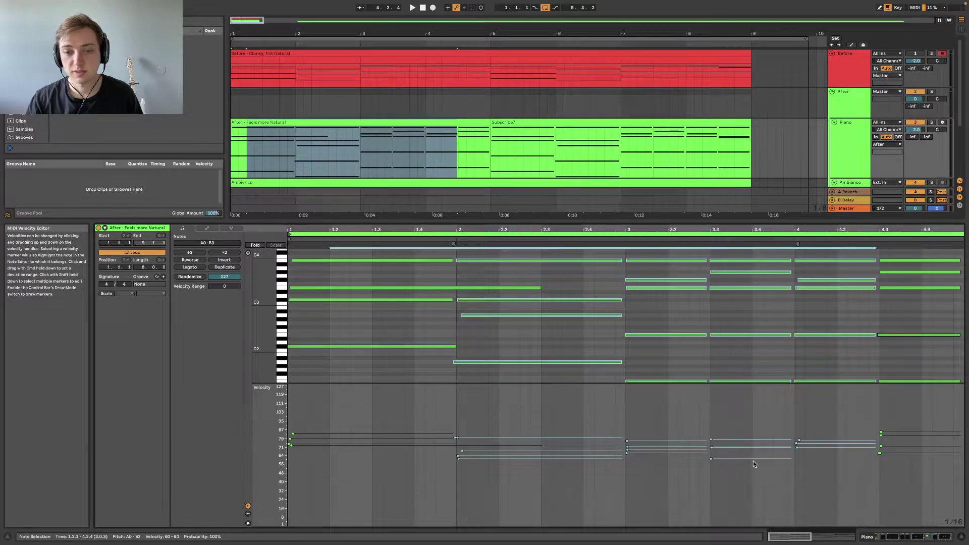
pyautogui.click(341, 299)
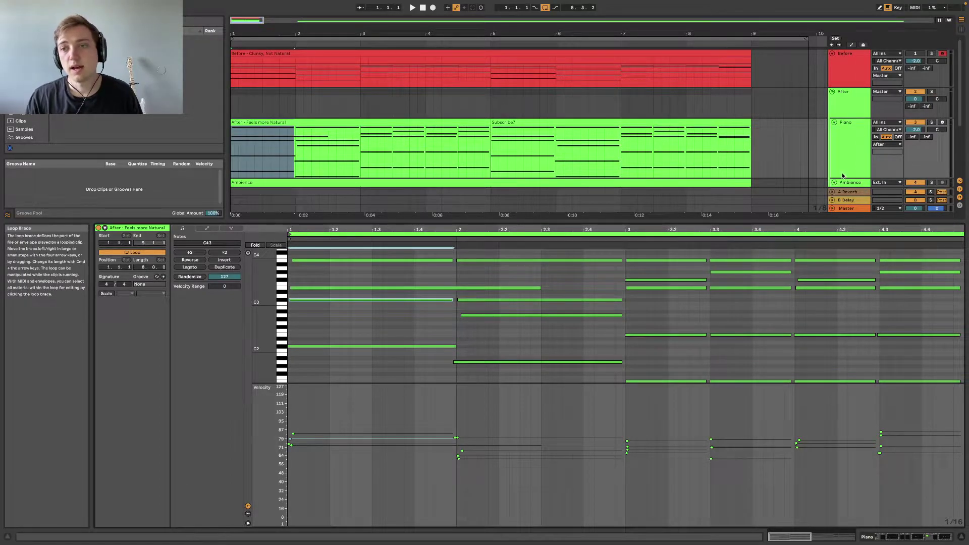
# With the Piano track selected, browse MIDI Effects and expand the Velocity presets folder.
pyautogui.click(854, 152)
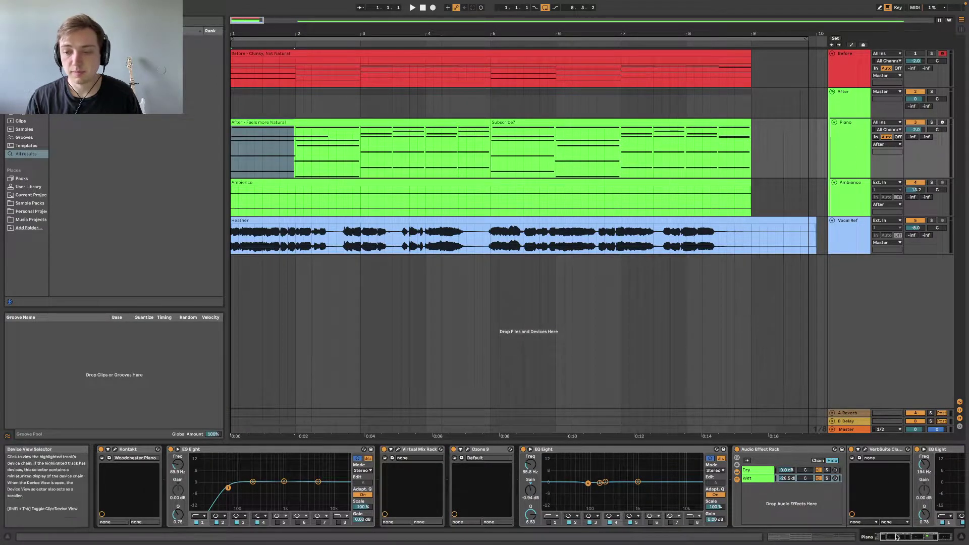
pyautogui.hscroll(-3, 454, 485)
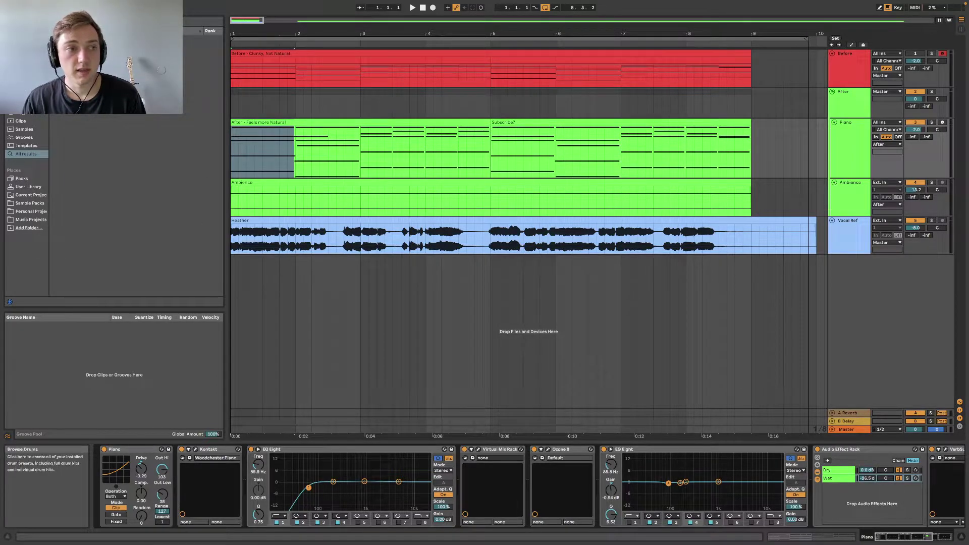
pyautogui.click(23, 79)
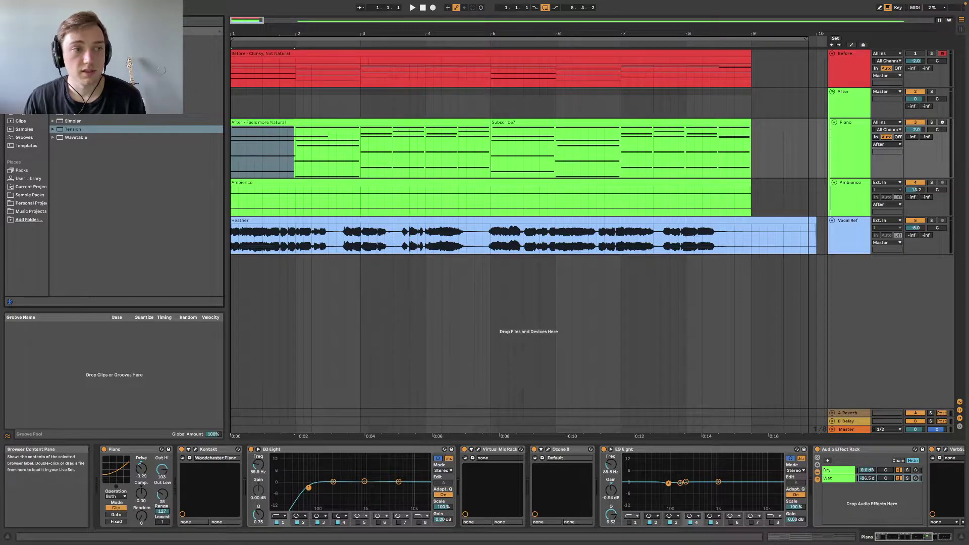
pyautogui.click(23, 96)
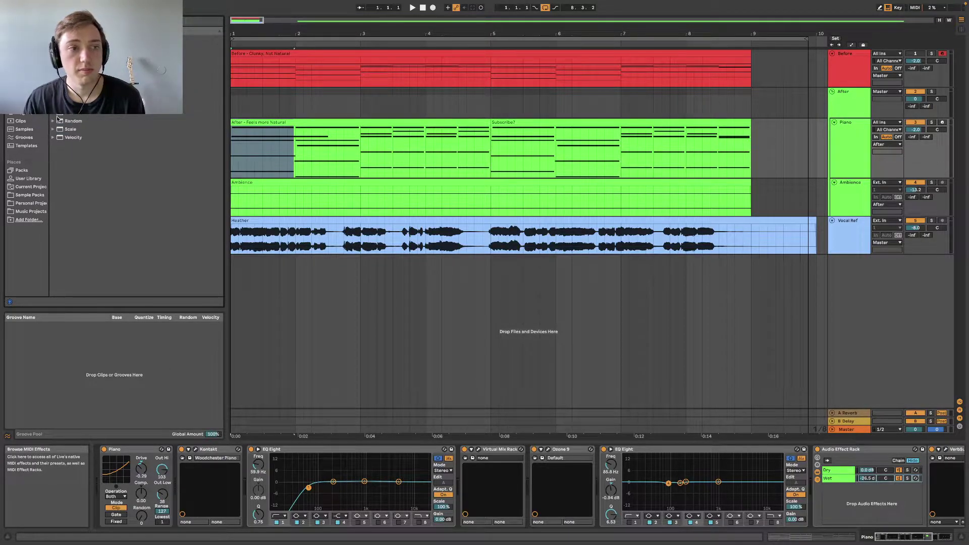
pyautogui.click(52, 137)
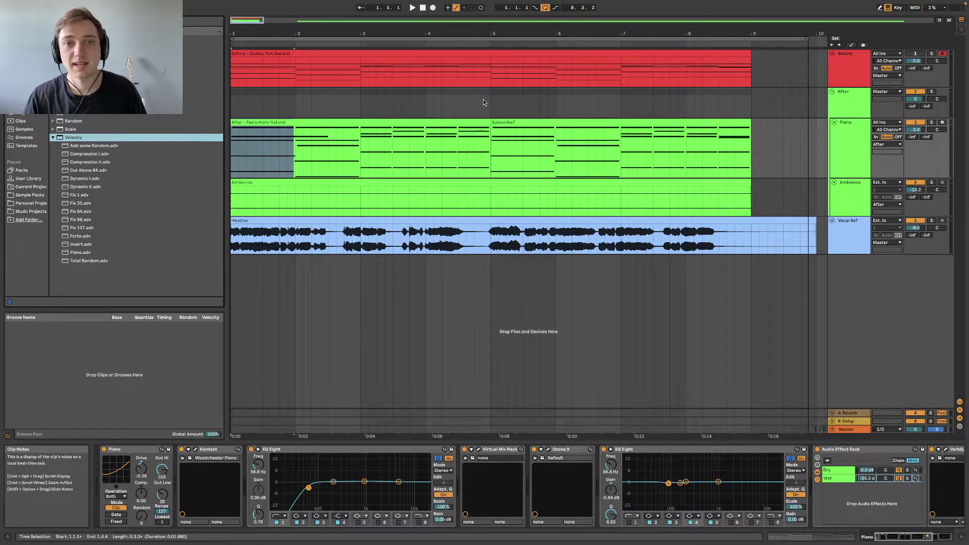
# Open the 'Clunky, Not Natural' Before clip, collapse its velocity lane, zoom to bar 3, and play.
pyautogui.doubleClick(435, 51)
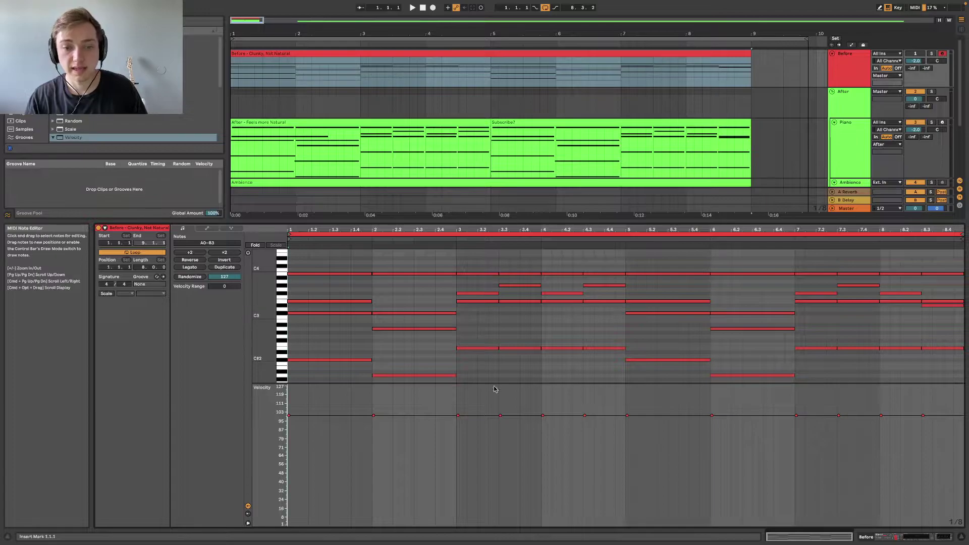
pyautogui.moveTo(495, 384); pyautogui.dragTo(505, 520)
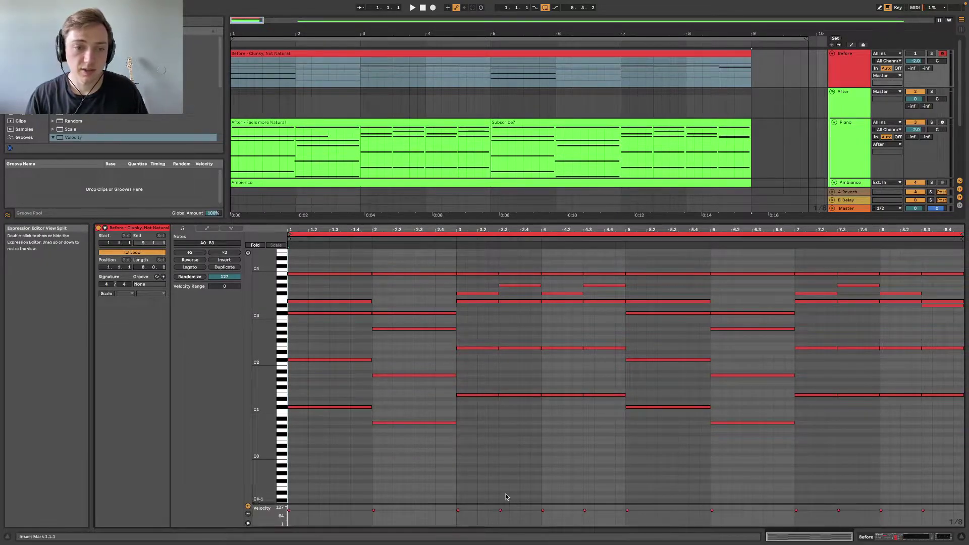
pyautogui.scroll(5, 470, 285)
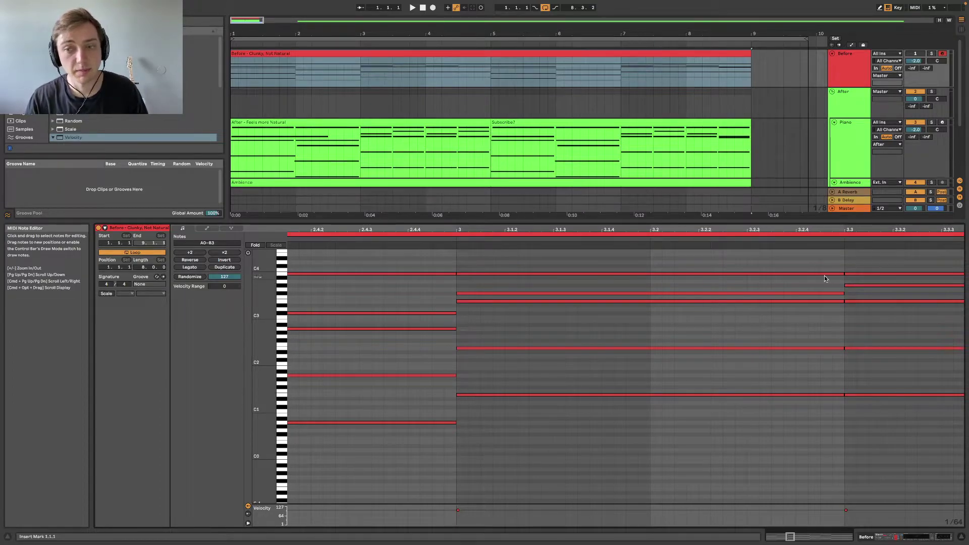
pyautogui.moveTo(850, 232)
pyautogui.mouseDown()
pyautogui.moveTo(434, 227)
pyautogui.moveTo(504, 222)
pyautogui.mouseUp()
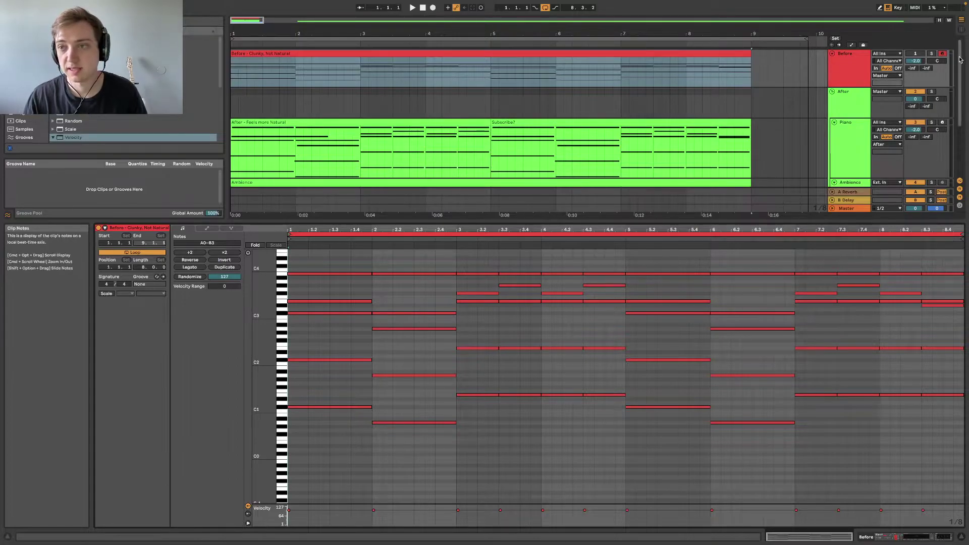
pyautogui.press('space')
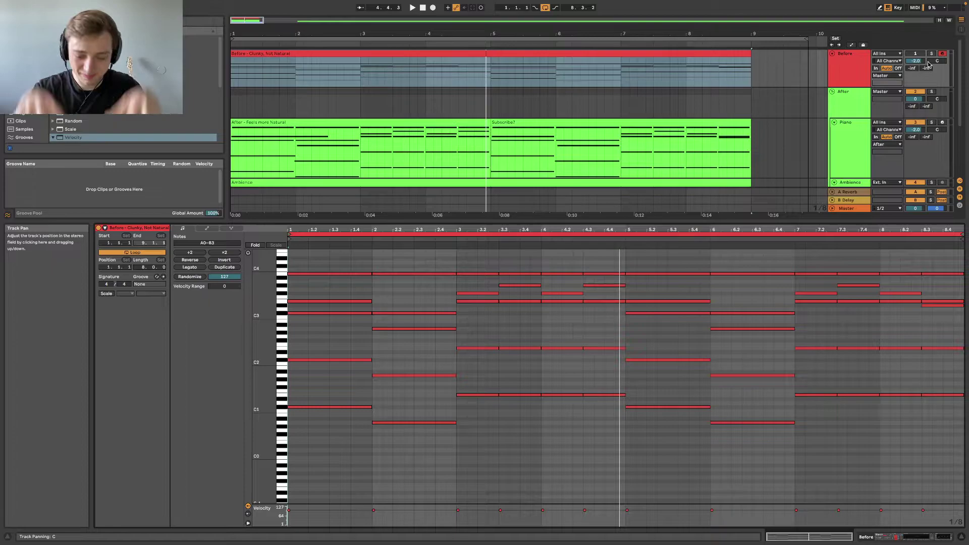
# Open the 'Feels more Natural' After clip and zoom the note editor around bar 3.
pyautogui.click(325, 124)
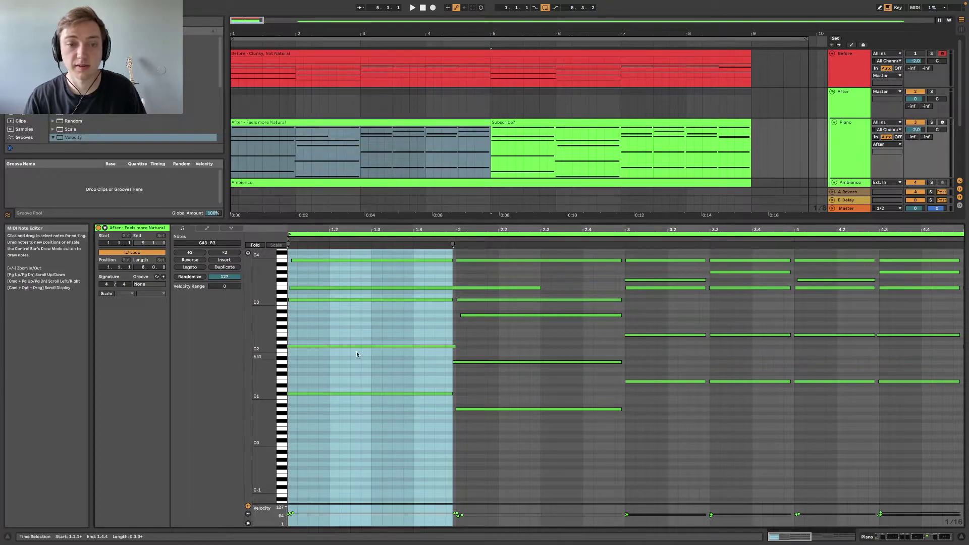
pyautogui.press('z')
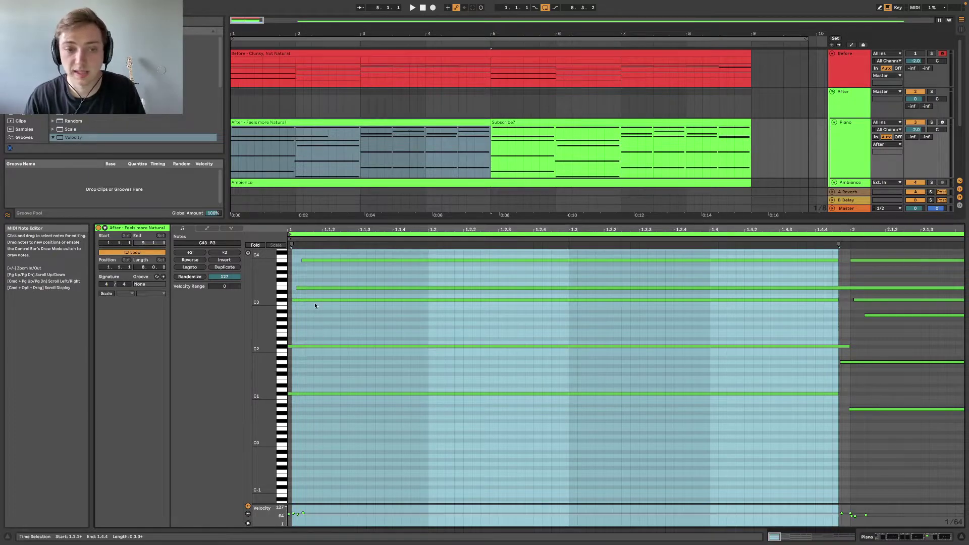
pyautogui.hscroll(10, 458, 384)
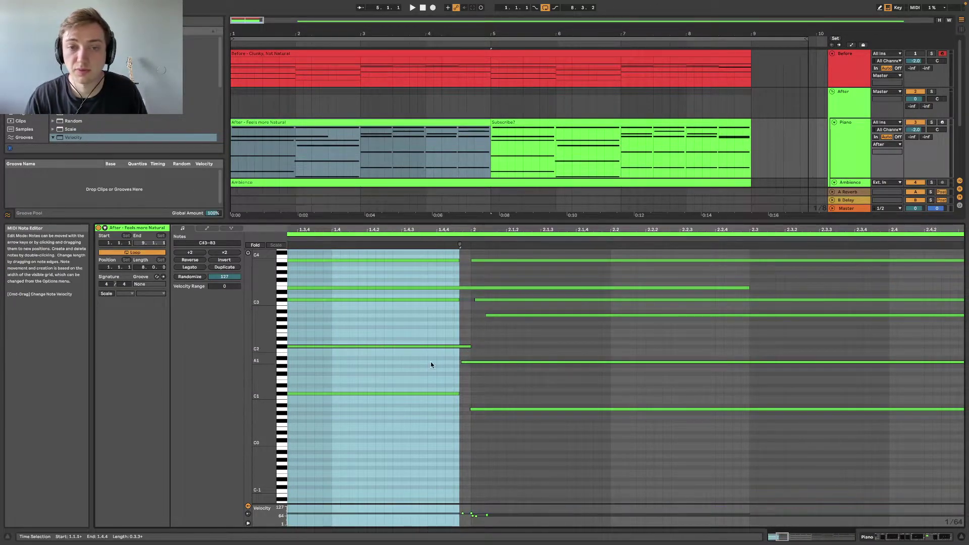
pyautogui.moveTo(514, 226); pyautogui.dragTo(583, 305)
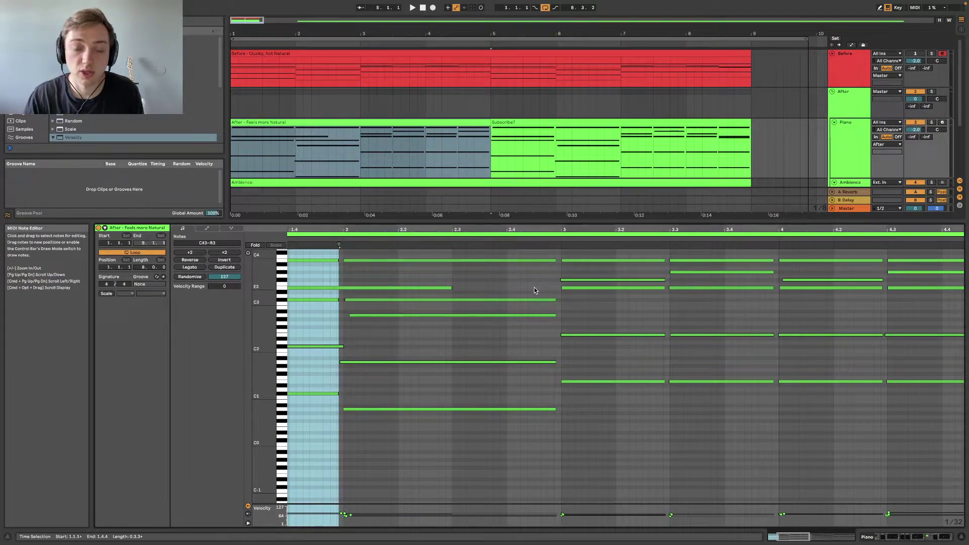
pyautogui.moveTo(564, 230); pyautogui.dragTo(470, 231)
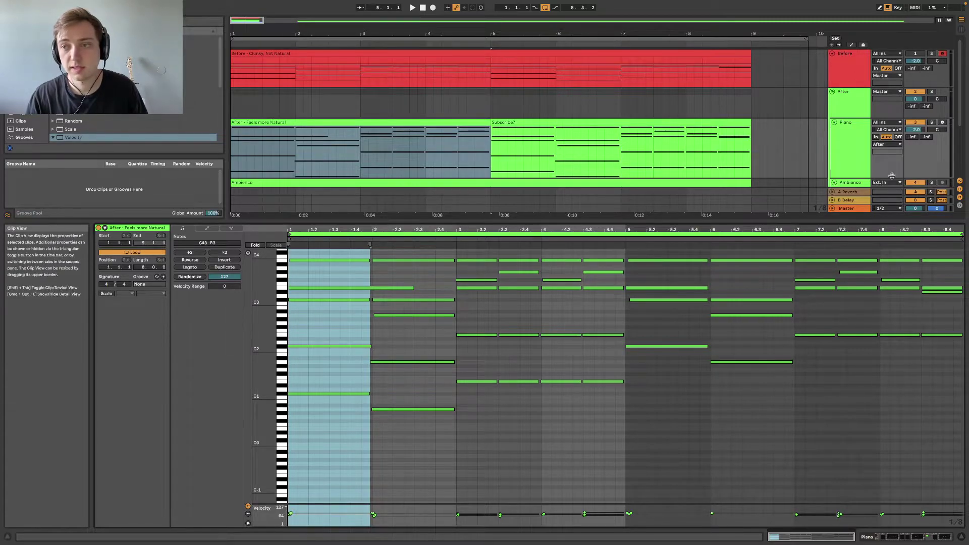
# Solo the Piano track and play the arrangement from the start.
pyautogui.click(932, 124)
pyautogui.click(934, 124)
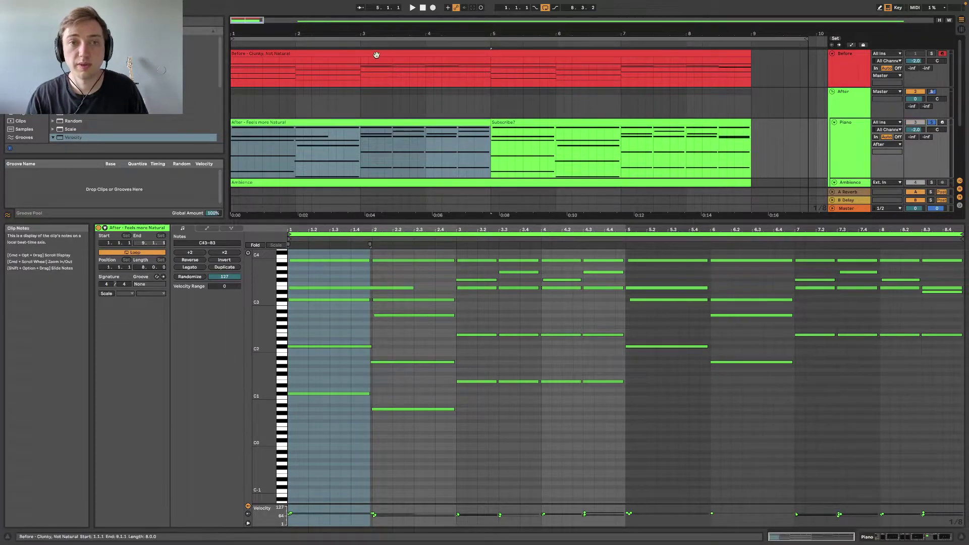
pyautogui.press('space')
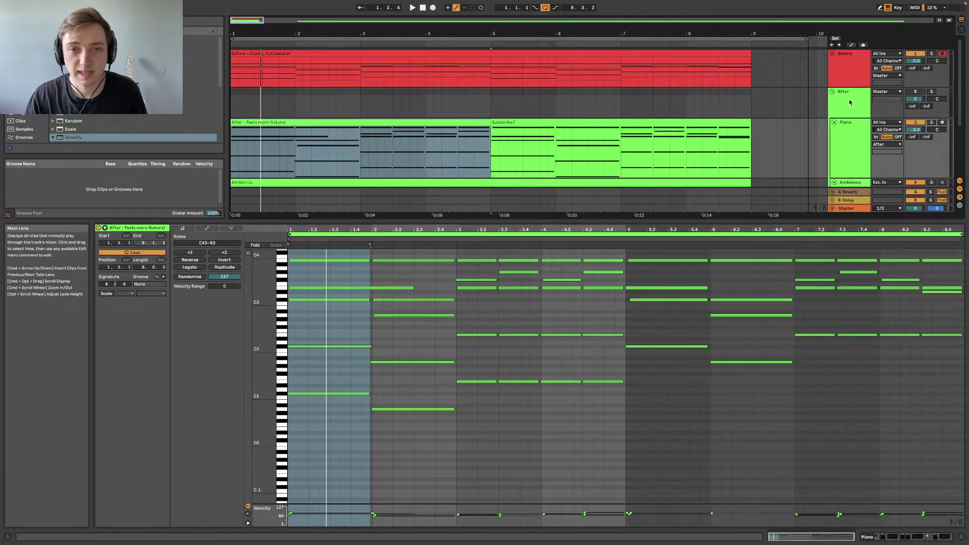
# Show the Before track's Grand Piano rack and inspect each of its four layered piano chains.
pyautogui.doubleClick(851, 73)
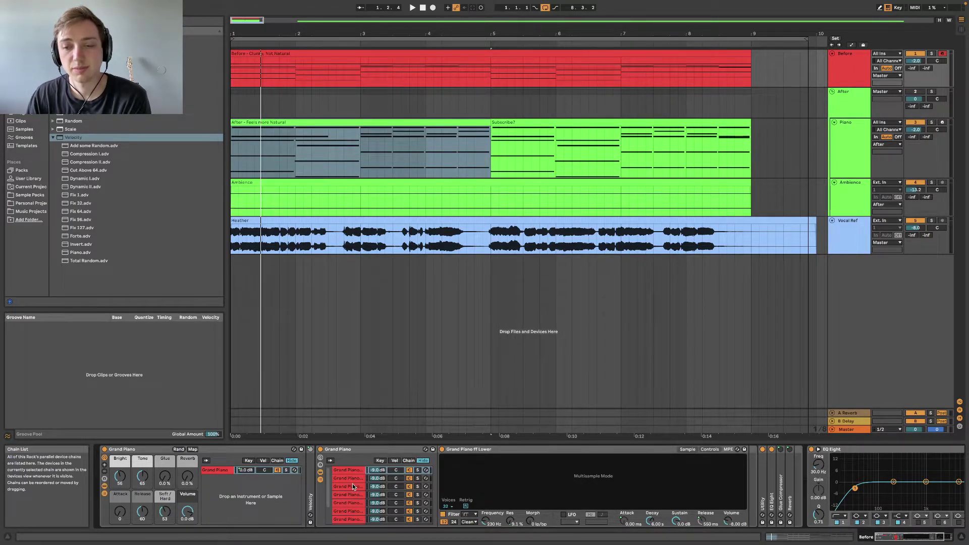
pyautogui.click(348, 472)
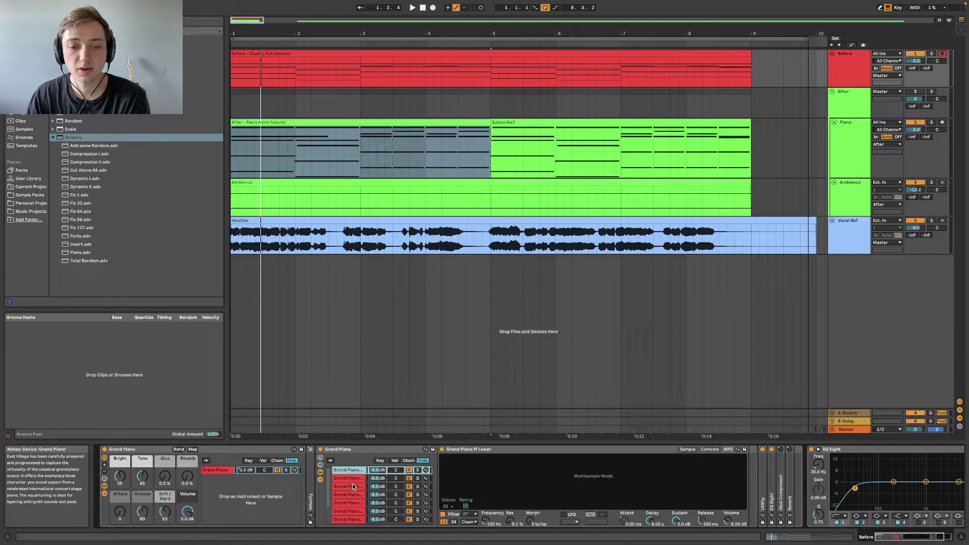
pyautogui.click(349, 478)
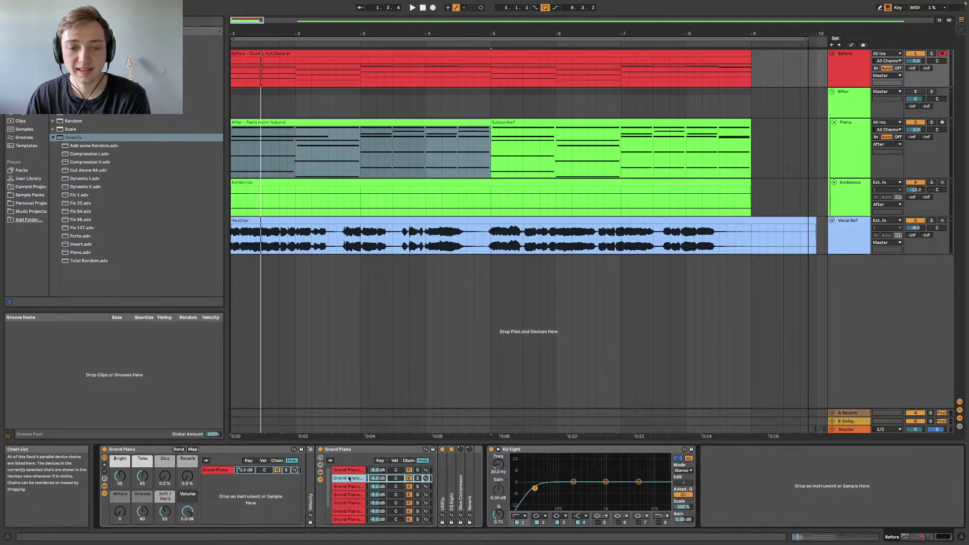
pyautogui.click(348, 487)
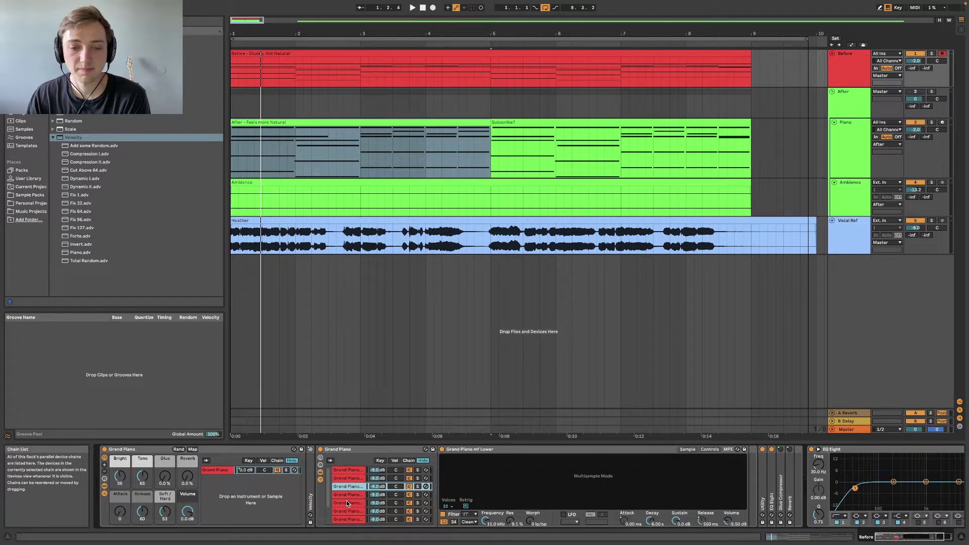
pyautogui.click(346, 495)
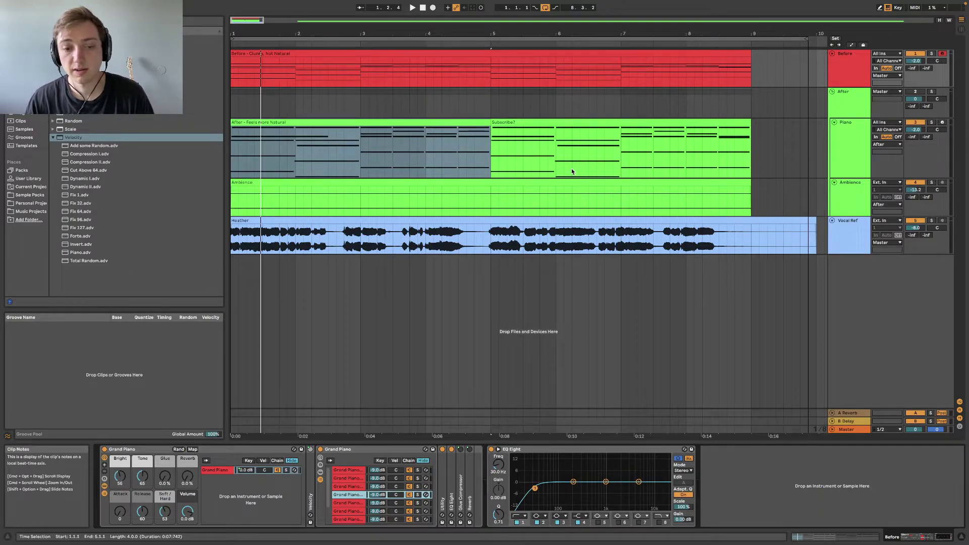
# Open the Piano track's Kontakt Player window showing the Woodchester Piano instrument.
pyautogui.click(856, 141)
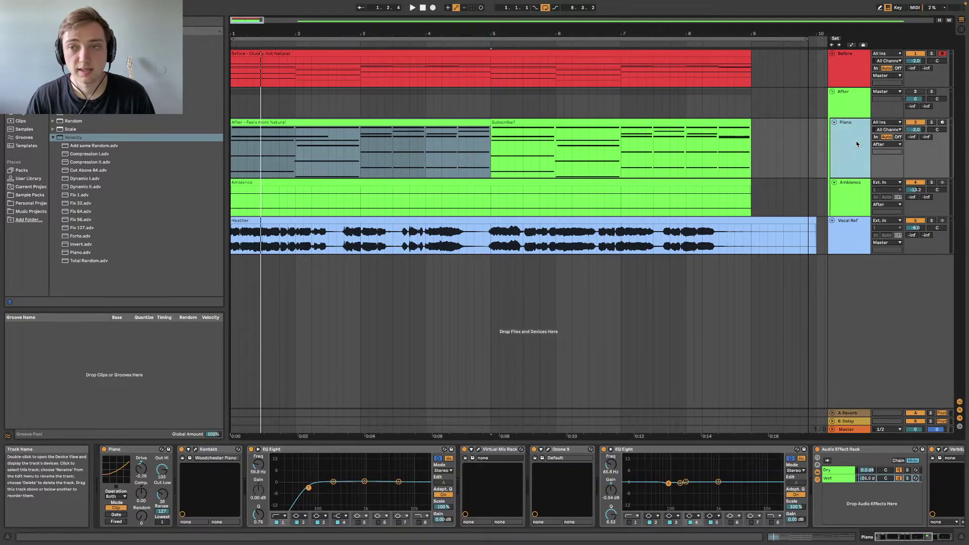
pyautogui.click(195, 451)
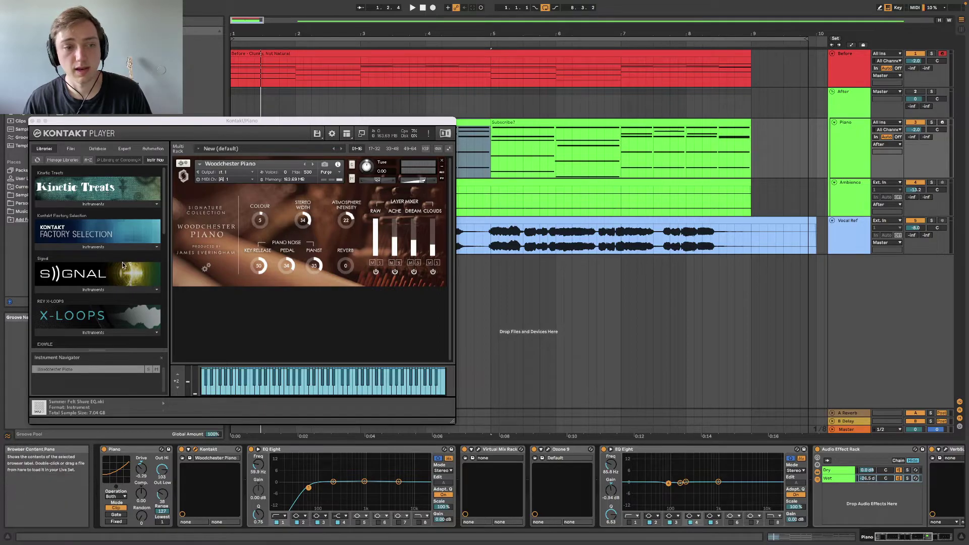
pyautogui.scroll(-10, 96, 252)
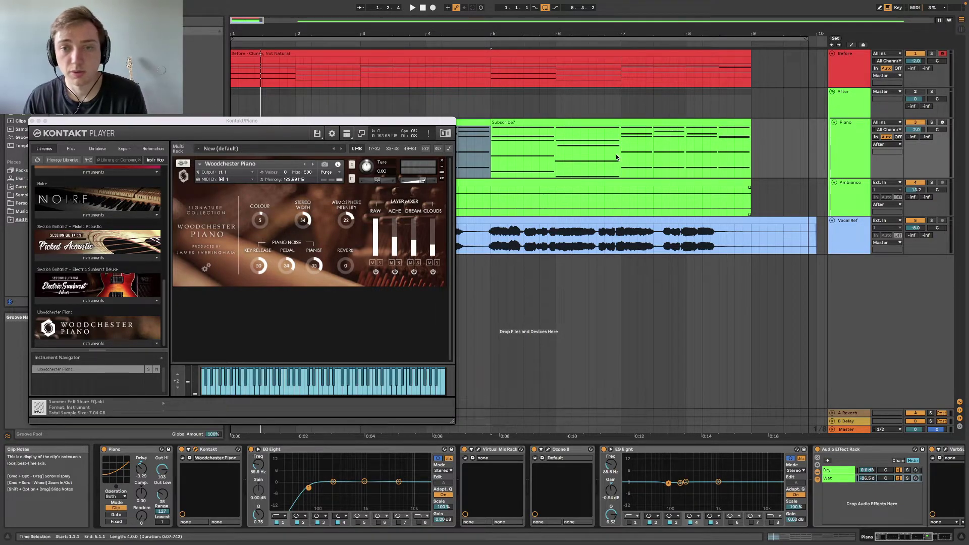
# Solo the Piano track, then play and stop to hear the Kontakt piano.
pyautogui.click(932, 123)
pyautogui.press('space')
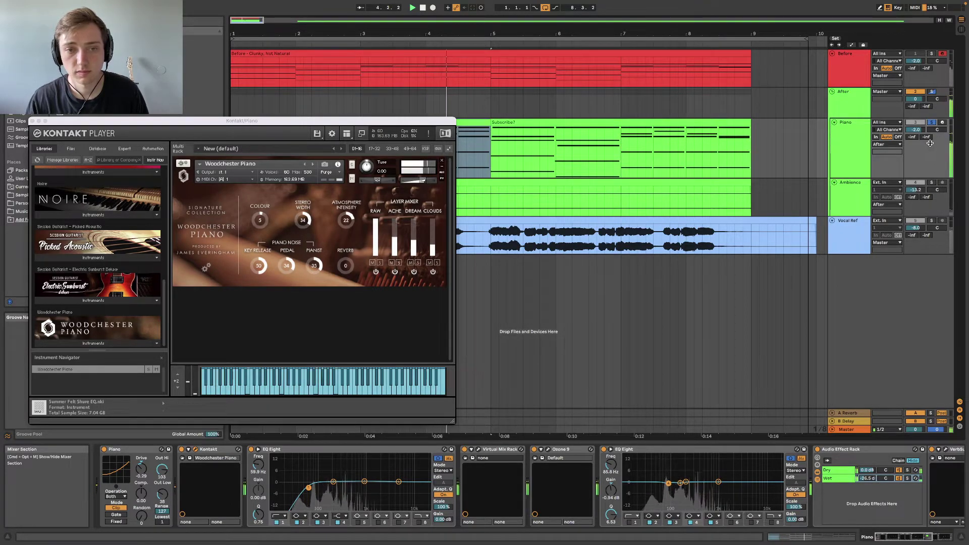
pyautogui.press('space')
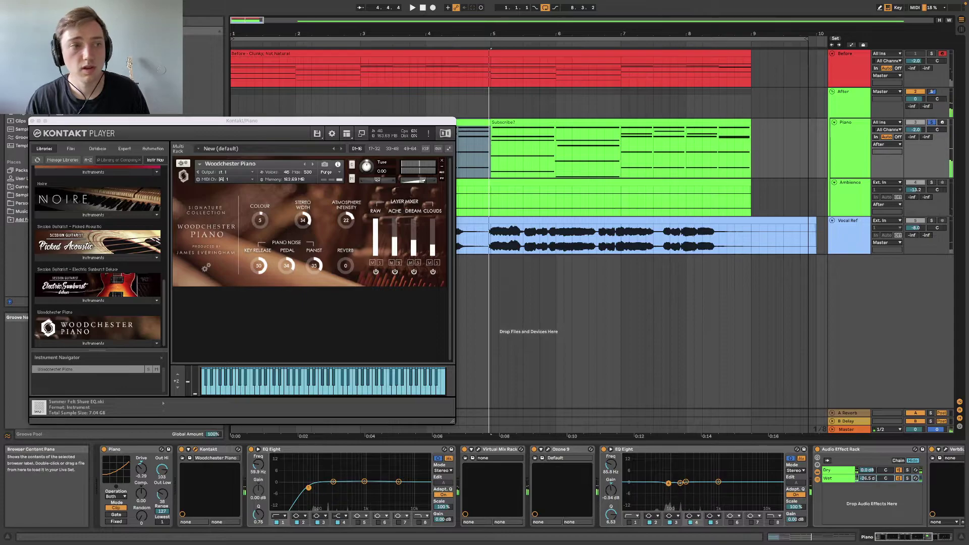
# Close the Kontakt window and show the Ambience track's single EQ Eight device.
pyautogui.click(31, 122)
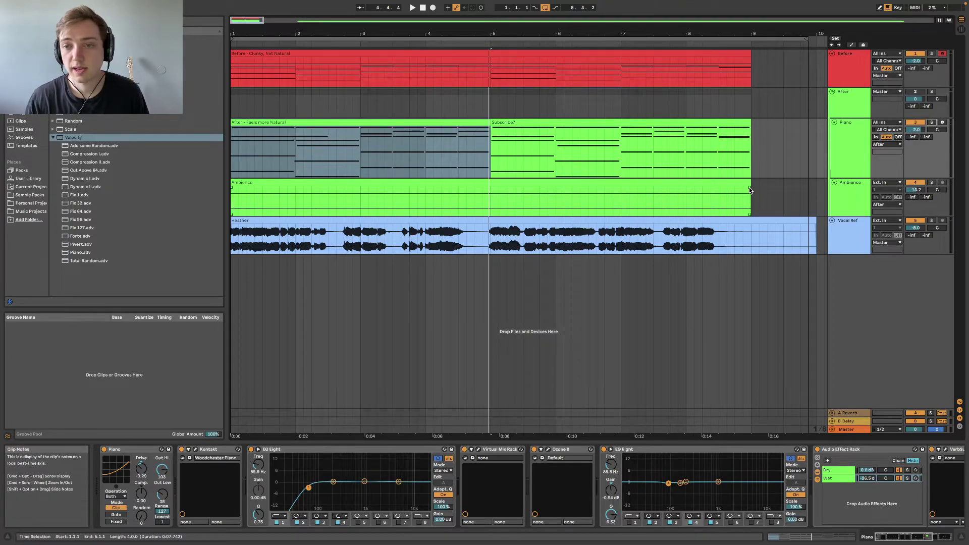
pyautogui.click(853, 199)
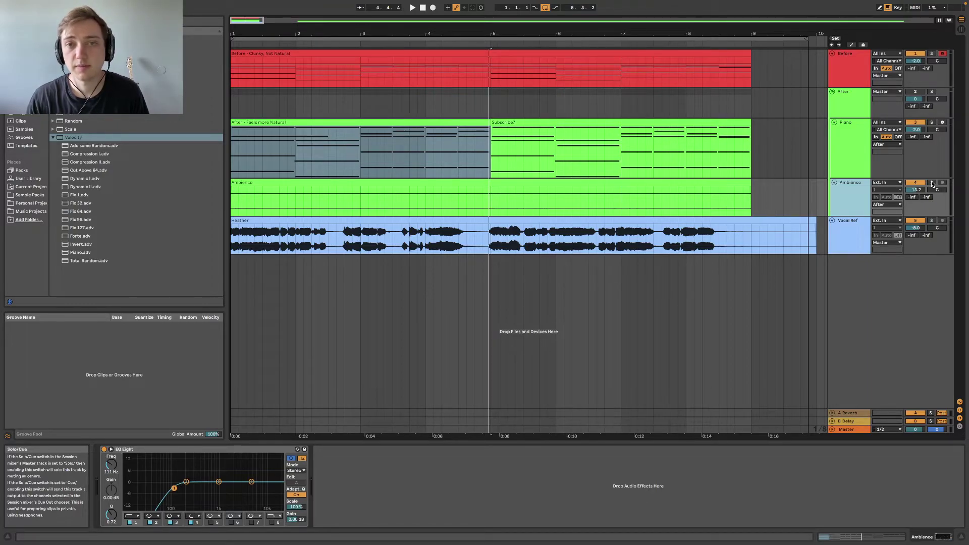
# Play the Ambience track soloed, then solo the After group and show the Piano track's device chain.
pyautogui.click(931, 182)
pyautogui.press('space')
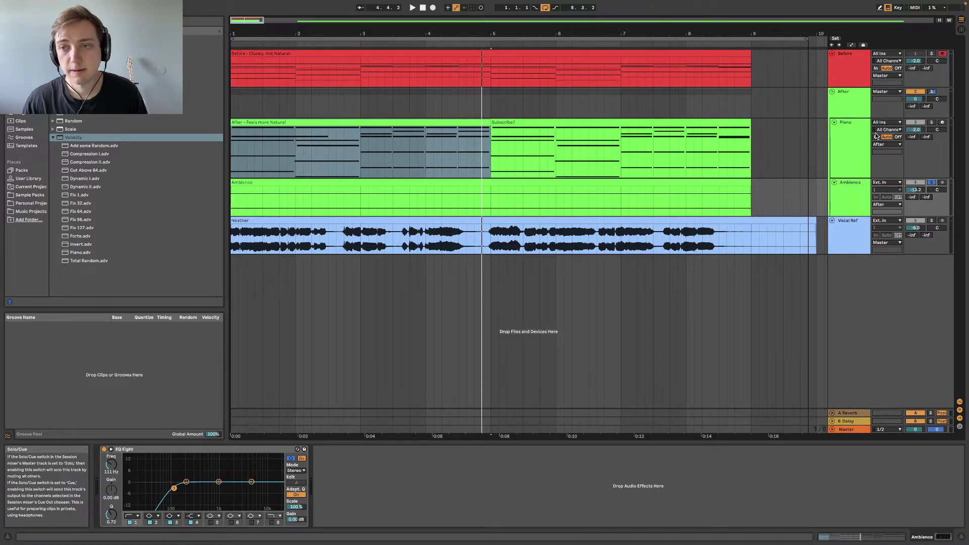
pyautogui.click(932, 91)
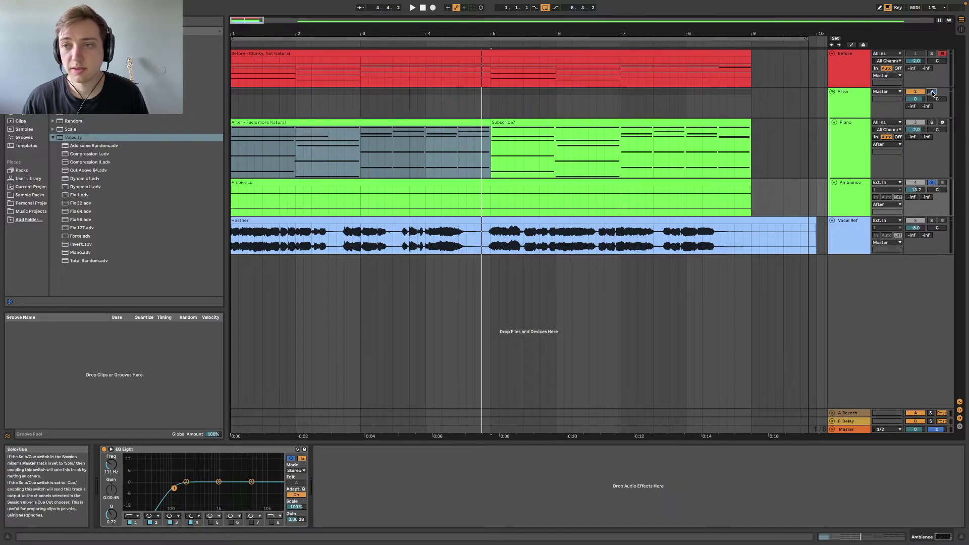
pyautogui.click(858, 142)
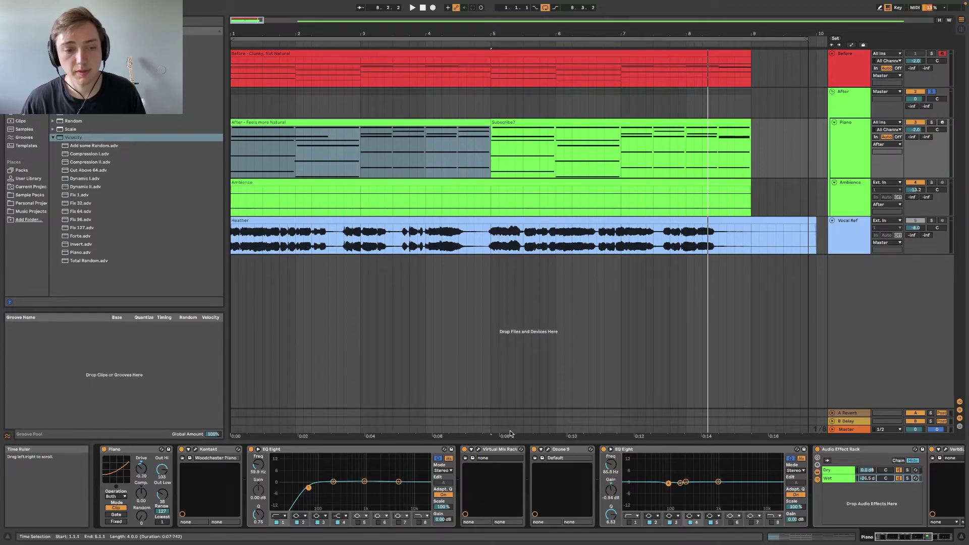
pyautogui.click(479, 450)
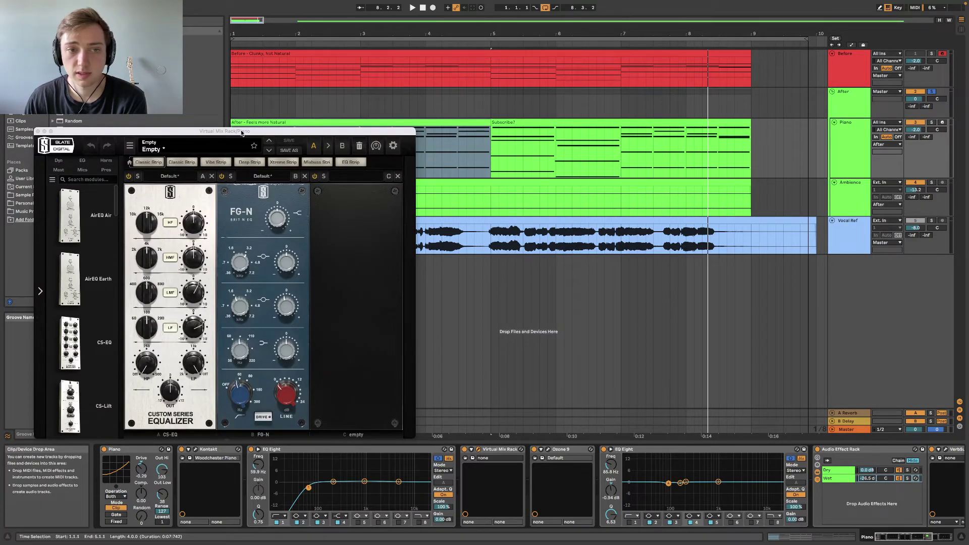
pyautogui.moveTo(231, 133); pyautogui.dragTo(458, 99)
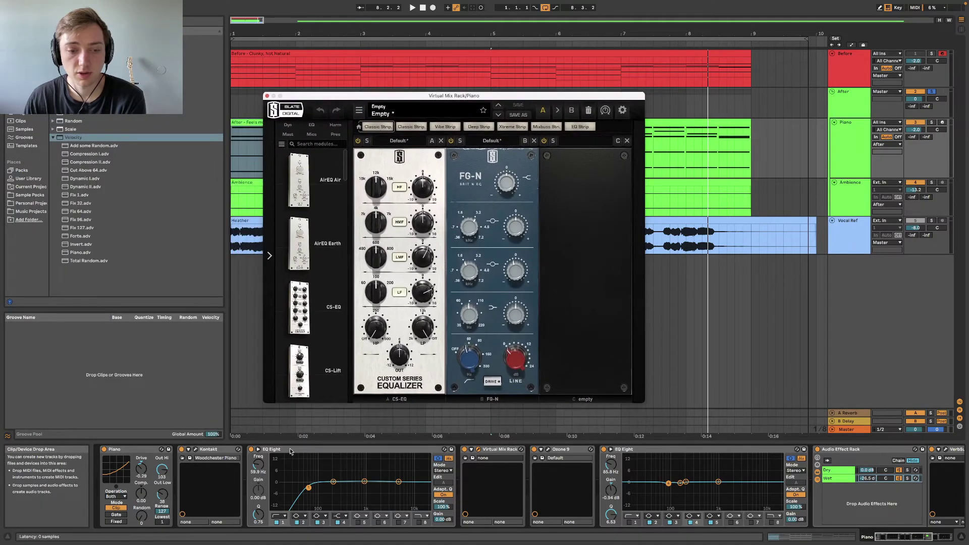
pyautogui.click(301, 451)
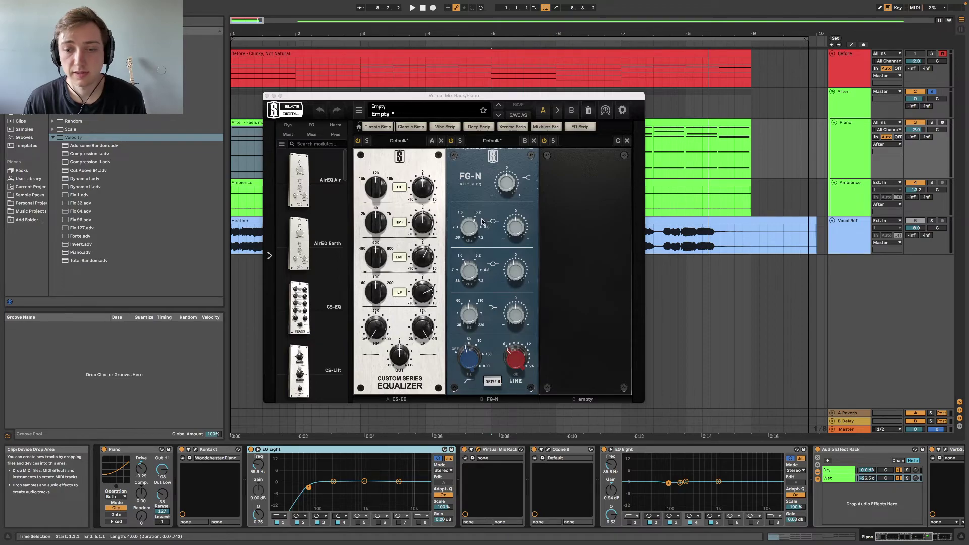
# Close the Virtual Mix Rack window and briefly enlarge the second EQ Eight's curve display.
pyautogui.click(267, 95)
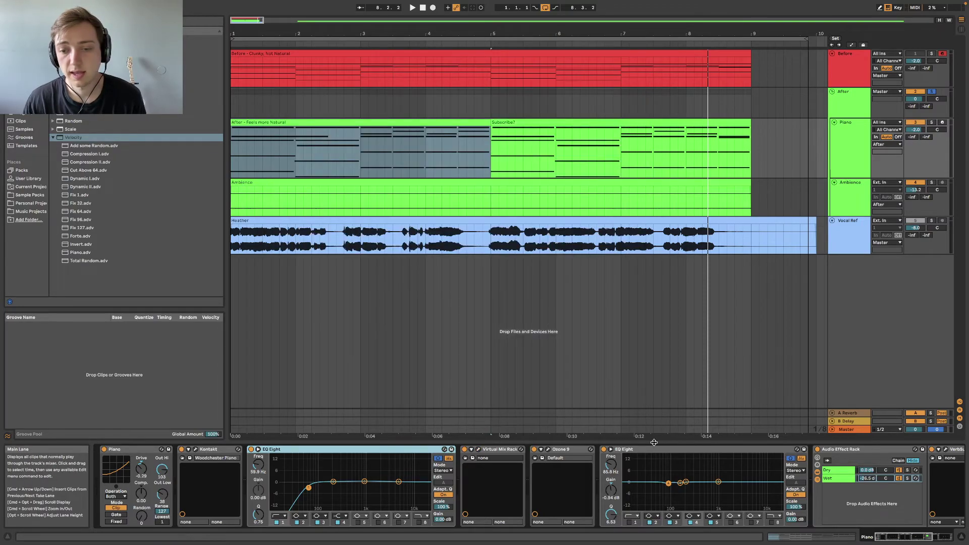
pyautogui.click(610, 450)
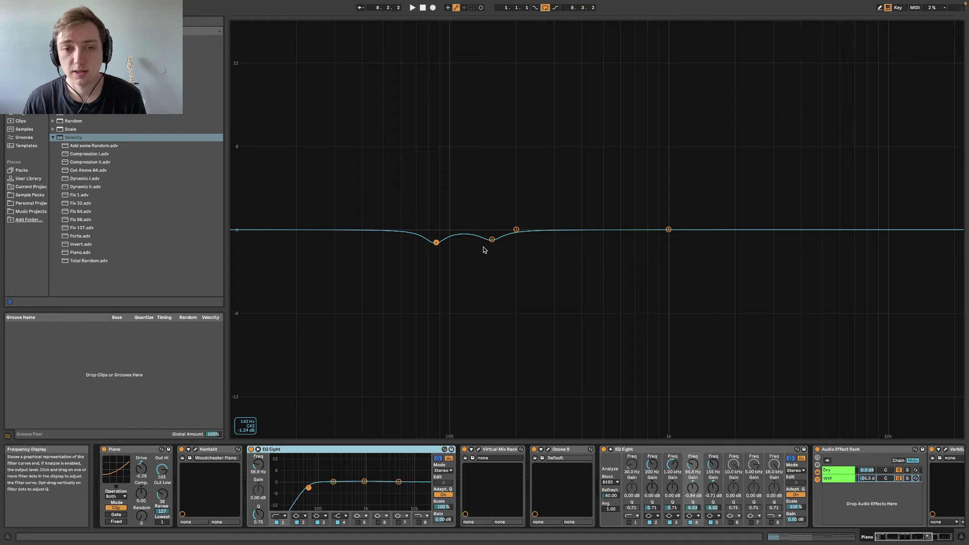
pyautogui.click(610, 450)
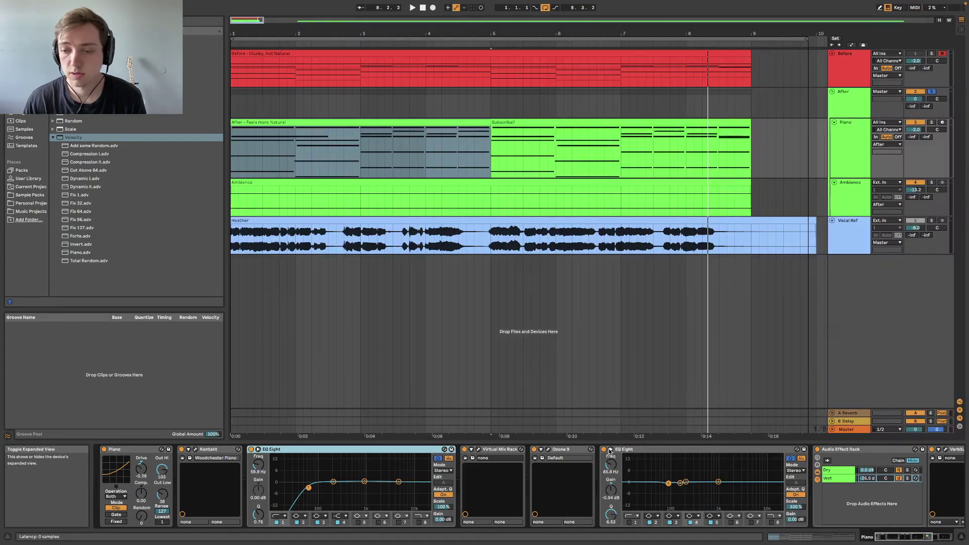
# Scroll the chain to the Audio Effect Rack, VerbSuite Classics and final EQ Eight, previewing the reverb window.
pyautogui.click(881, 531)
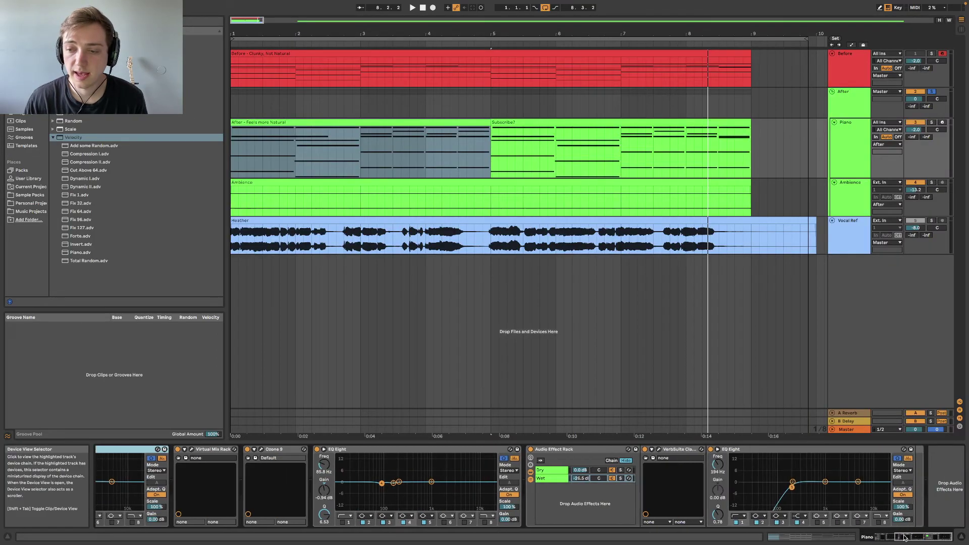
pyautogui.click(652, 449)
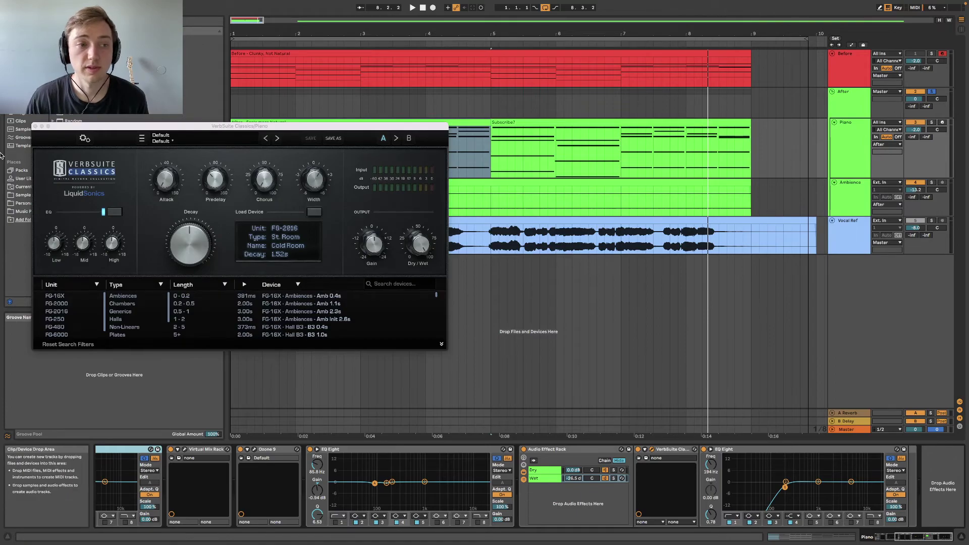
pyautogui.click(651, 450)
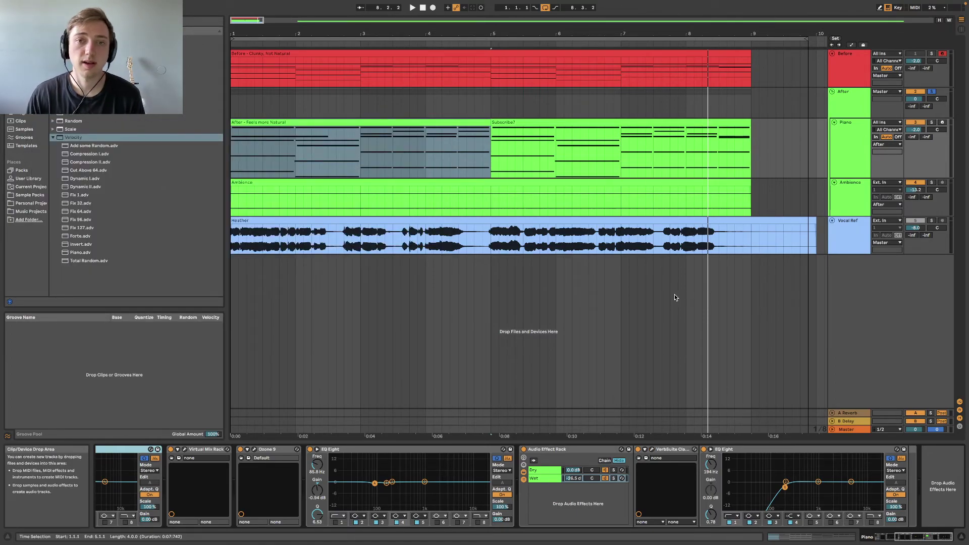
# Show the Before track's Grand Piano rack, solo Before instead of After, and play it from bar 1.
pyautogui.click(857, 67)
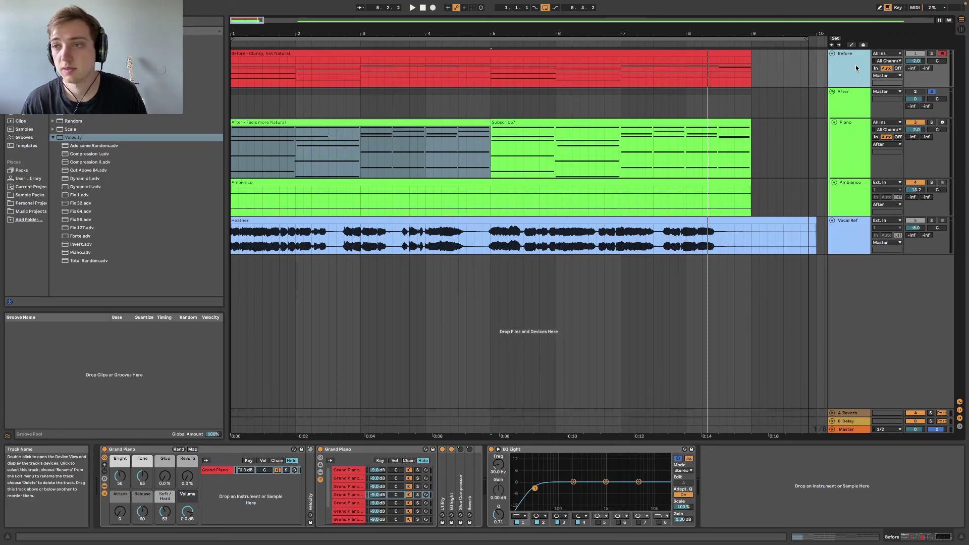
pyautogui.click(931, 54)
pyautogui.press('space')
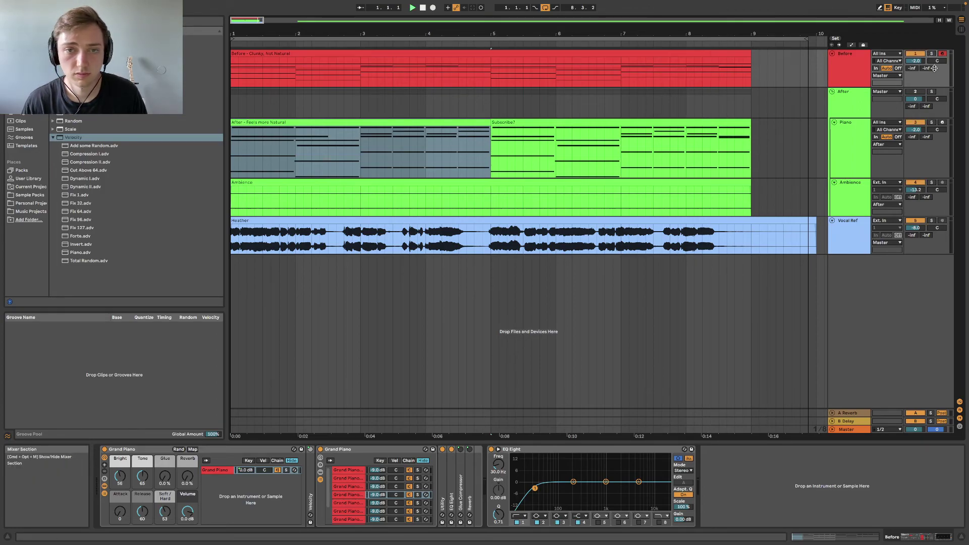